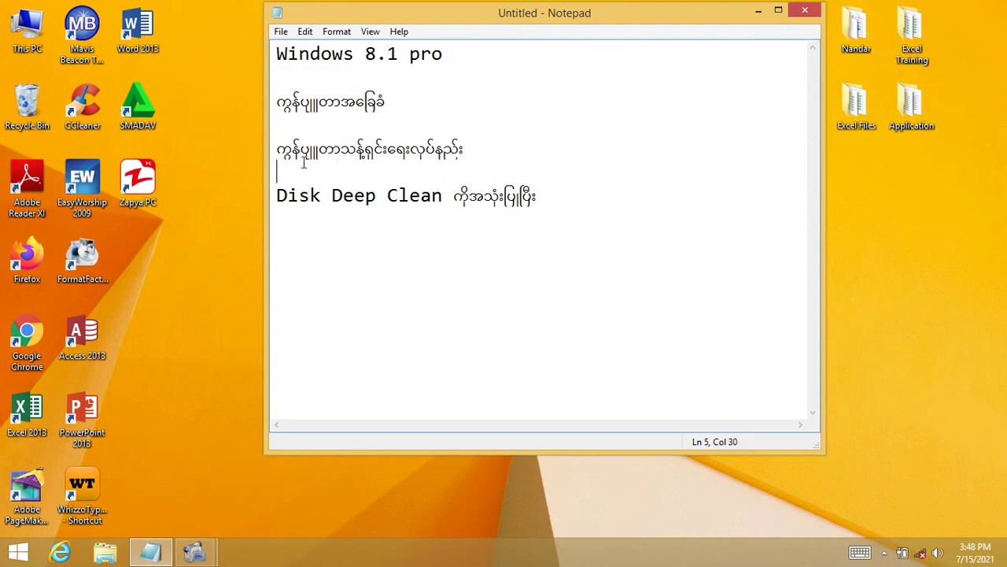
{"action": "left_click", "coordinate": [277, 156], "text": "shift"}
{"action": "left_click", "coordinate": [478, 154]}
{"action": "left_click", "coordinate": [314, 171]}
{"action": "left_click_drag", "start_coordinate": [481, 149], "coordinate": [285, 155]}
{"action": "key", "text": "End"}
{"action": "left_click_drag", "start_coordinate": [470, 149], "coordinate": [288, 152]}
{"action": "left_click", "coordinate": [279, 161]}
Step: Complete the phrase "Disk Deep Clean" in the last note line so it reads "Disk Deep Cleanup"
{"action": "left_click_drag", "start_coordinate": [445, 197], "coordinate": [323, 205]}
{"action": "left_click", "coordinate": [445, 197]}
{"action": "type", "text": "up"}
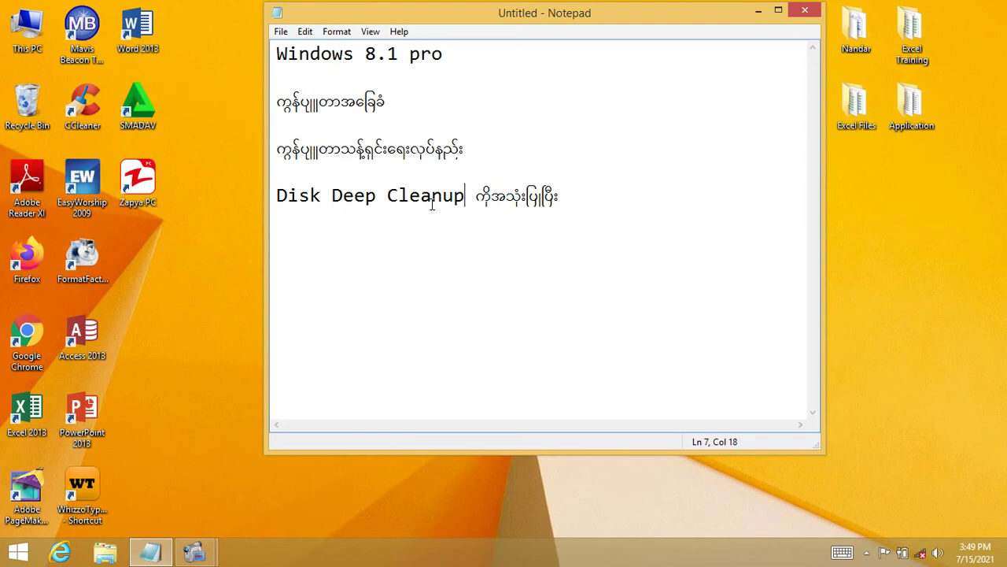
Step: Open the Control Panel by running the command "control"
{"action": "key", "text": "super+r"}
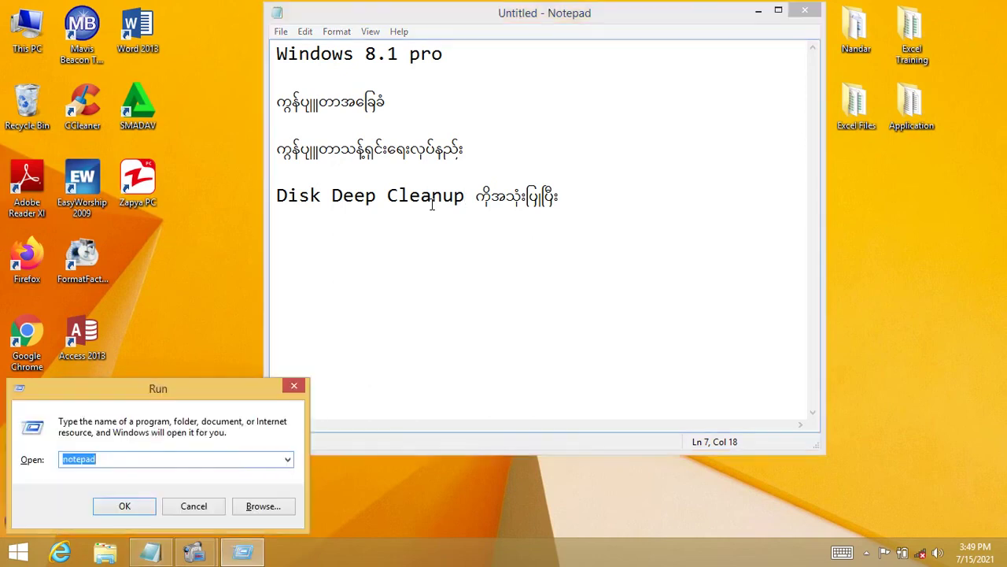
{"action": "type", "text": "contr"}
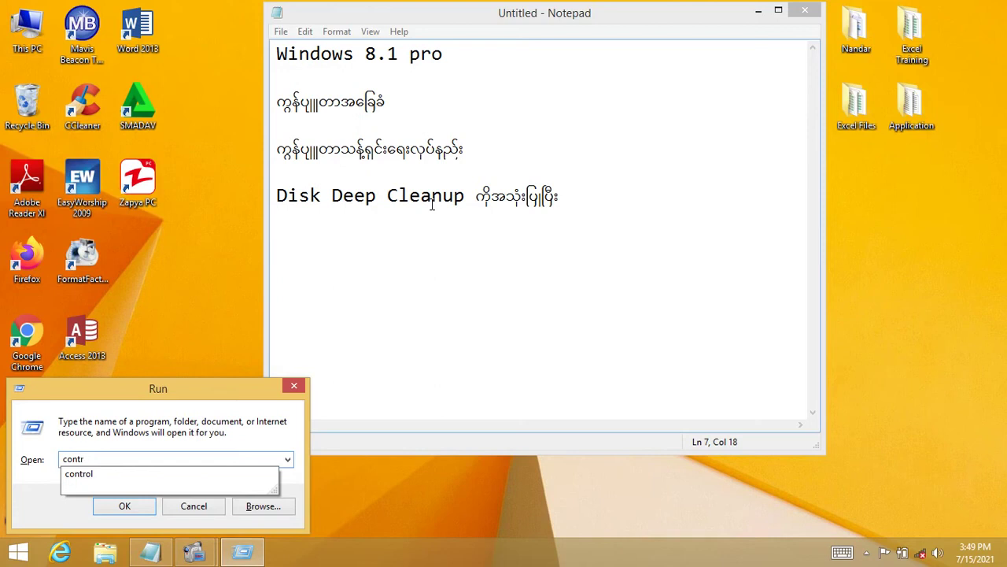
{"action": "type", "text": "ol"}
{"action": "key", "text": "Return"}
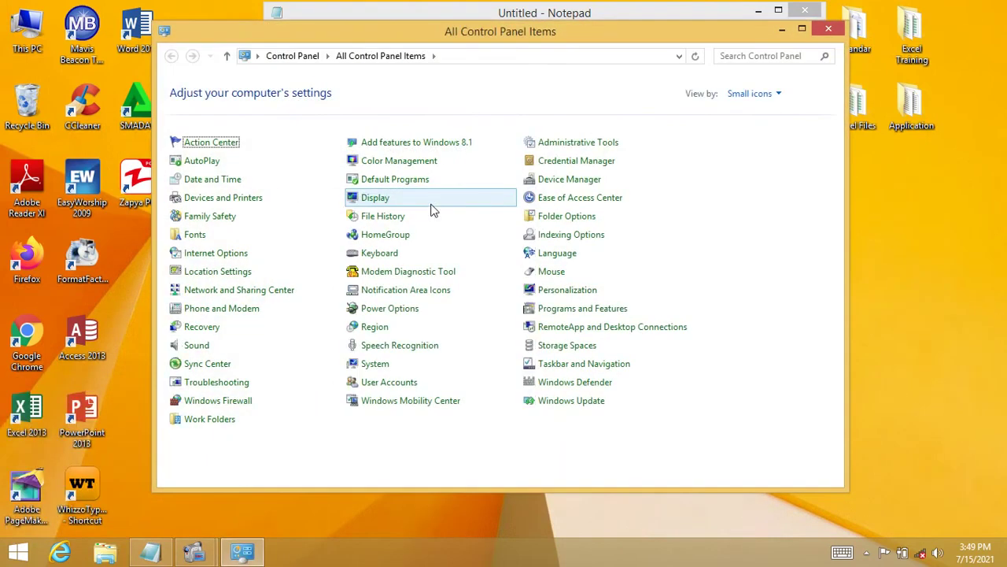
Step: Switch the Control Panel to Category view and return it to small icons
{"action": "left_click", "coordinate": [750, 93]}
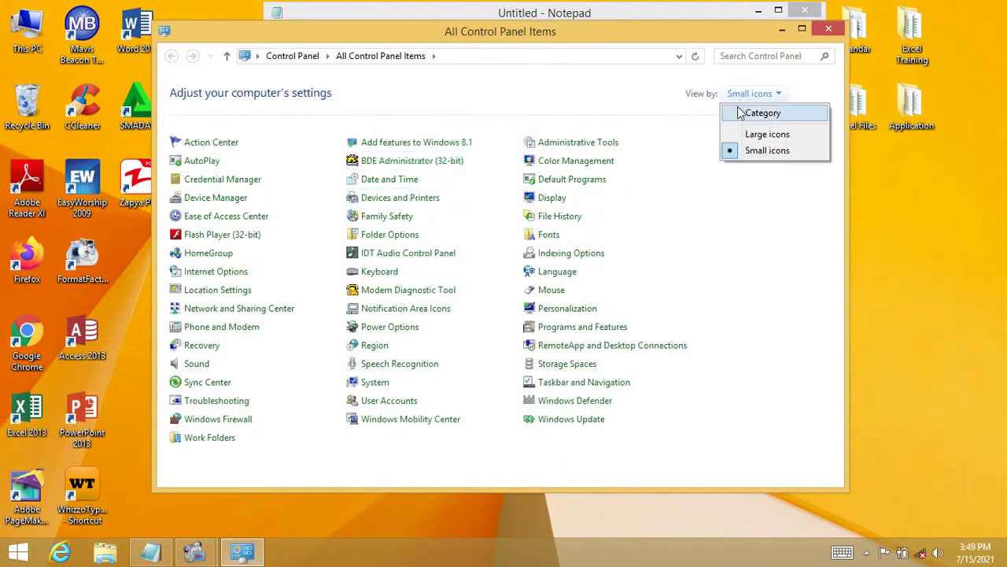
{"action": "left_click", "coordinate": [762, 113]}
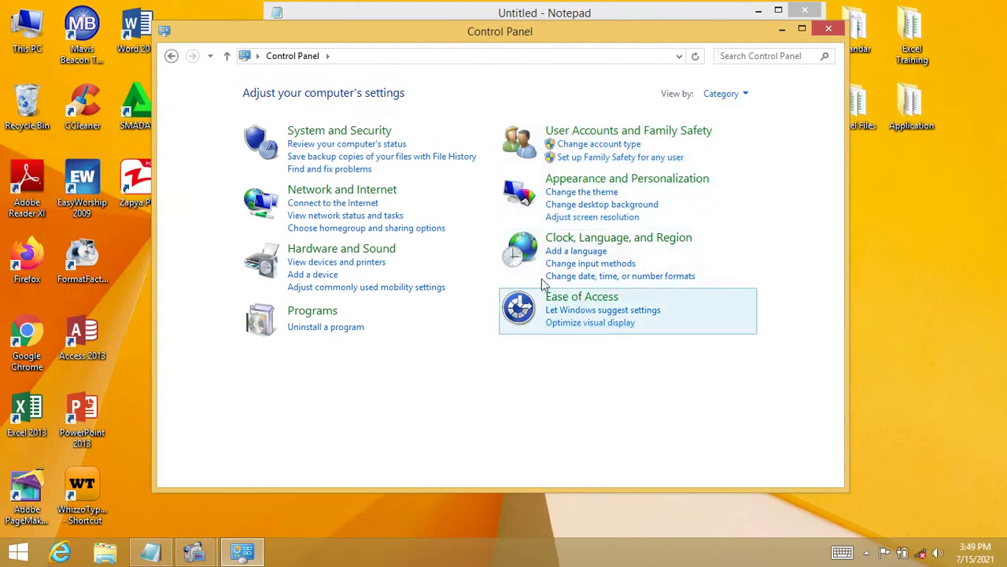
{"action": "left_click", "coordinate": [725, 96]}
{"action": "left_click", "coordinate": [732, 151]}
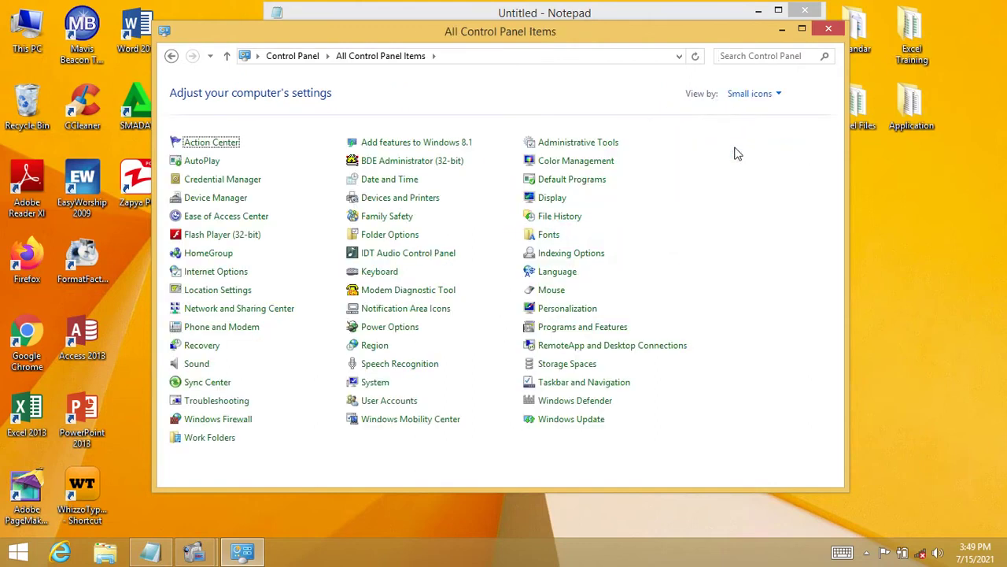
Step: Open Administrative Tools from the Control Panel items and close the Control Panel window behind it
{"action": "left_click", "coordinate": [555, 149]}
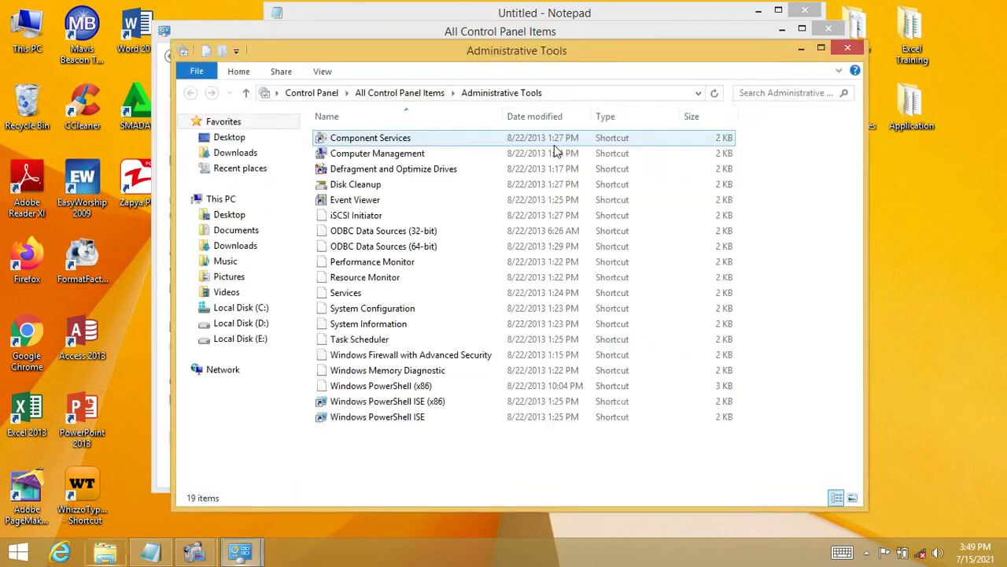
{"action": "left_click", "coordinate": [830, 32]}
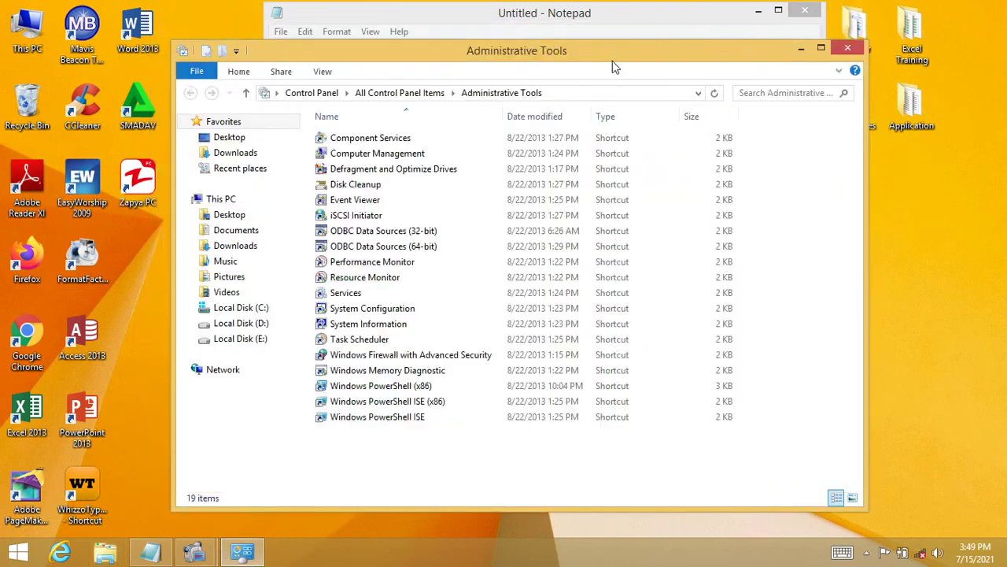
{"action": "left_click_drag", "start_coordinate": [612, 61], "coordinate": [602, 39]}
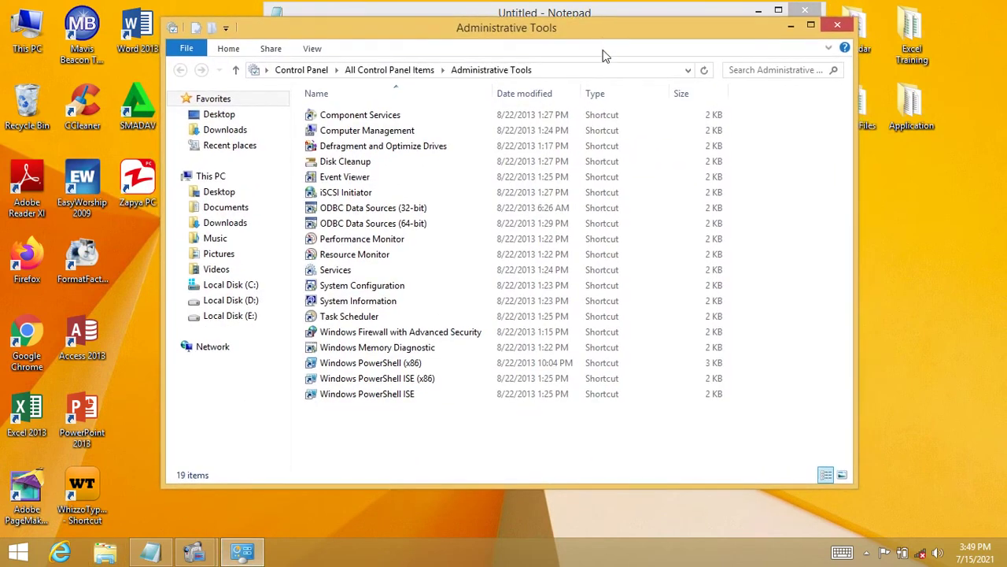
Step: Select the Disk Cleanup shortcut, show the administrative tools as large icons and return to the detailed list
{"action": "left_click", "coordinate": [336, 162]}
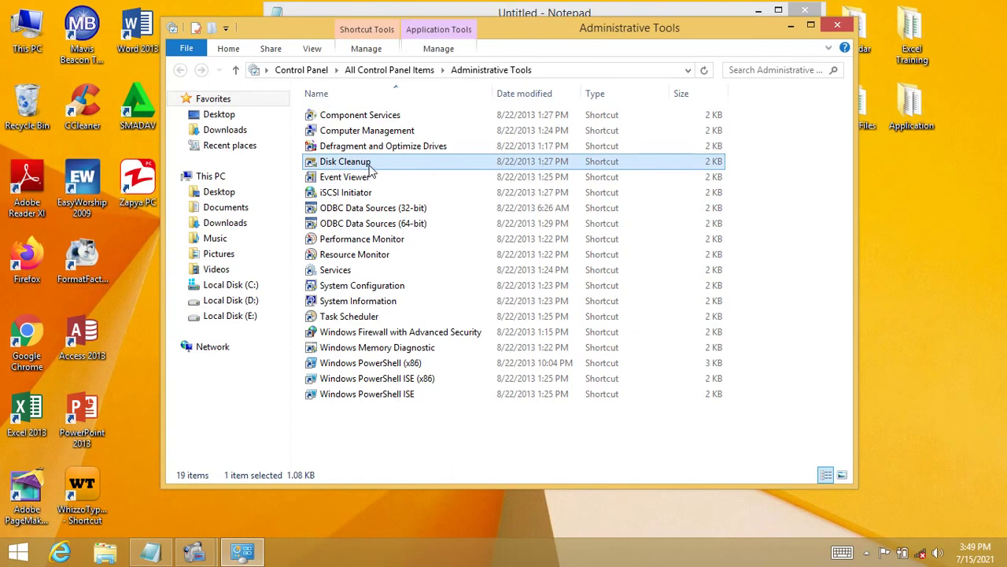
{"action": "left_click", "coordinate": [346, 163]}
{"action": "left_click", "coordinate": [391, 162]}
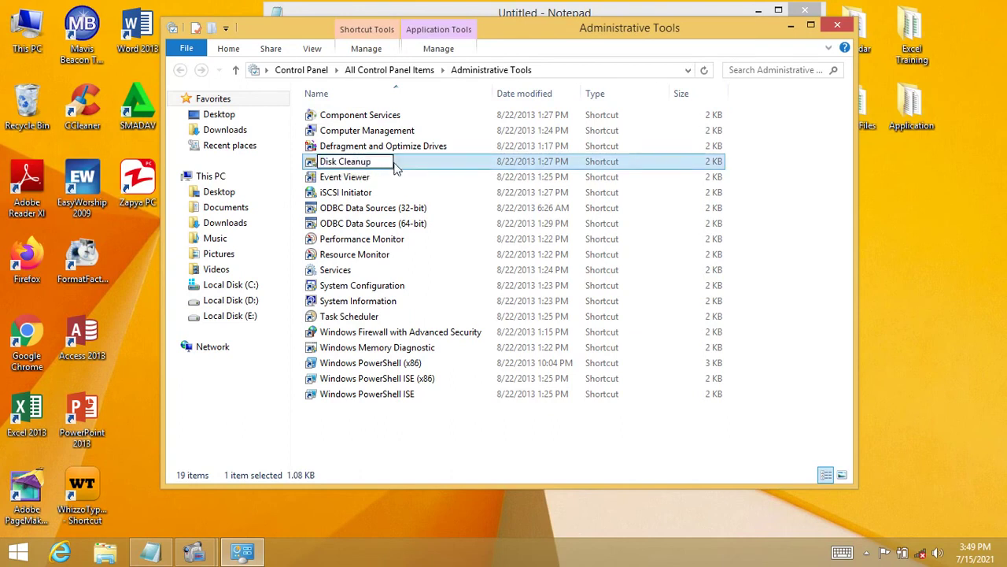
{"action": "left_click", "coordinate": [841, 476]}
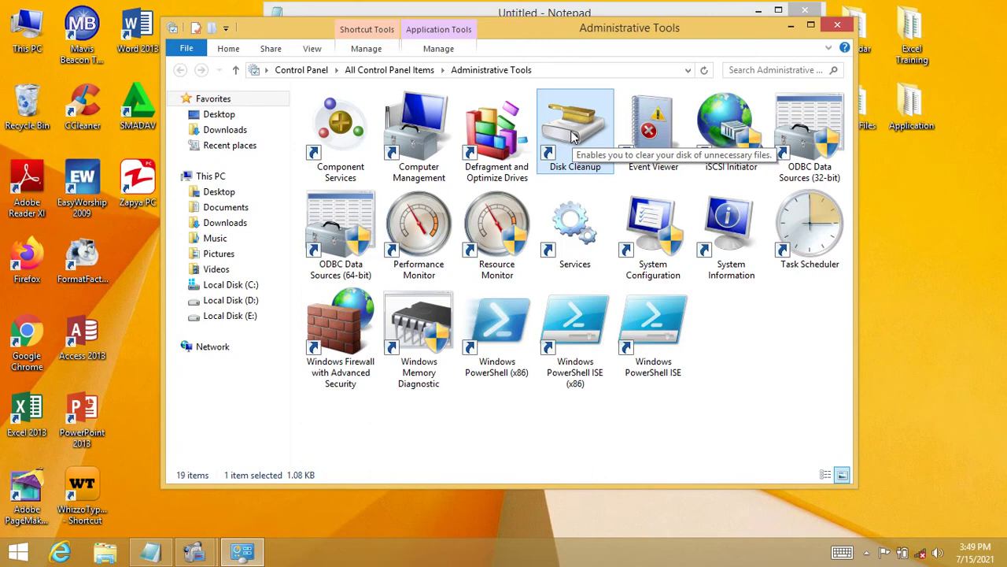
{"action": "left_click", "coordinate": [826, 476]}
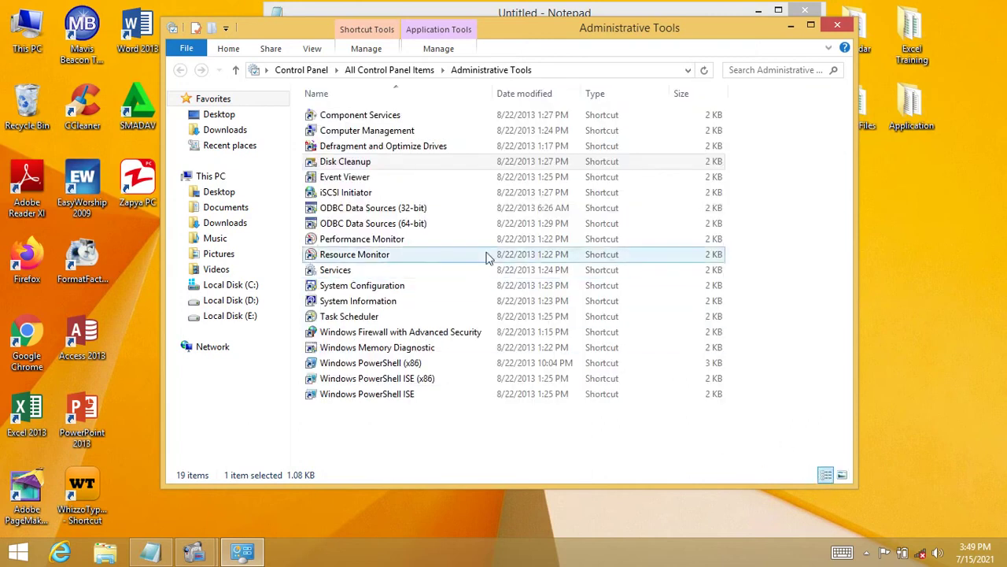
Step: Launch Disk Cleanup from the administrative tools and close the Administrative Tools window
{"action": "double_click", "coordinate": [433, 162]}
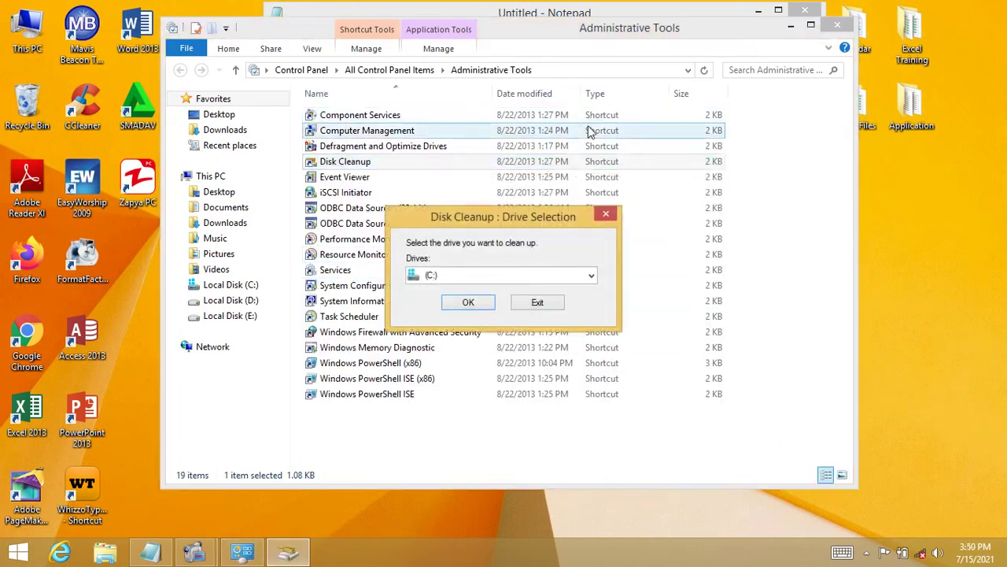
{"action": "left_click", "coordinate": [837, 25]}
{"action": "left_click_drag", "start_coordinate": [539, 220], "coordinate": [641, 58]}
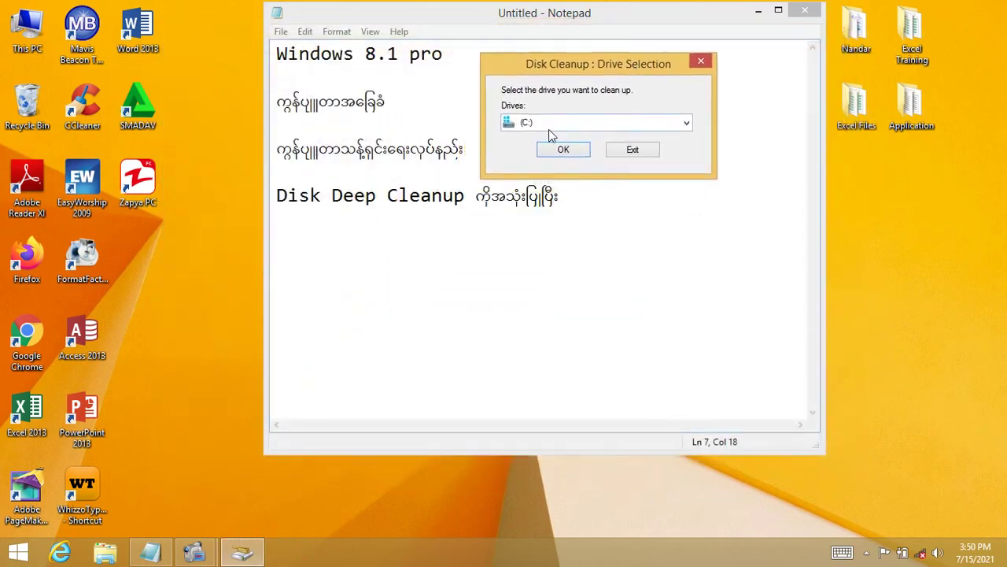
Step: Choose drive C: as the drive to clean up and start calculating the space that can be freed
{"action": "left_click", "coordinate": [688, 123]}
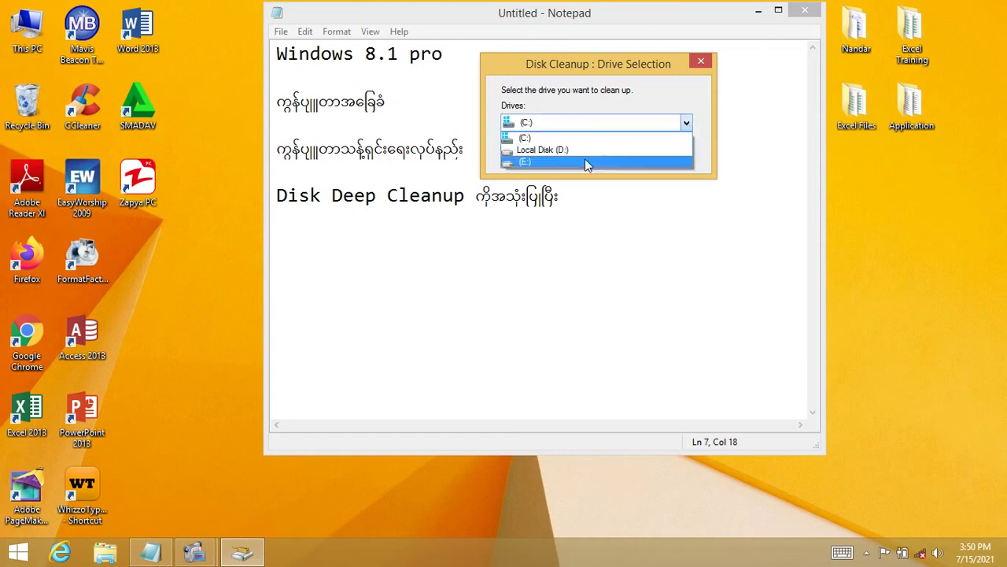
{"action": "left_click", "coordinate": [683, 137]}
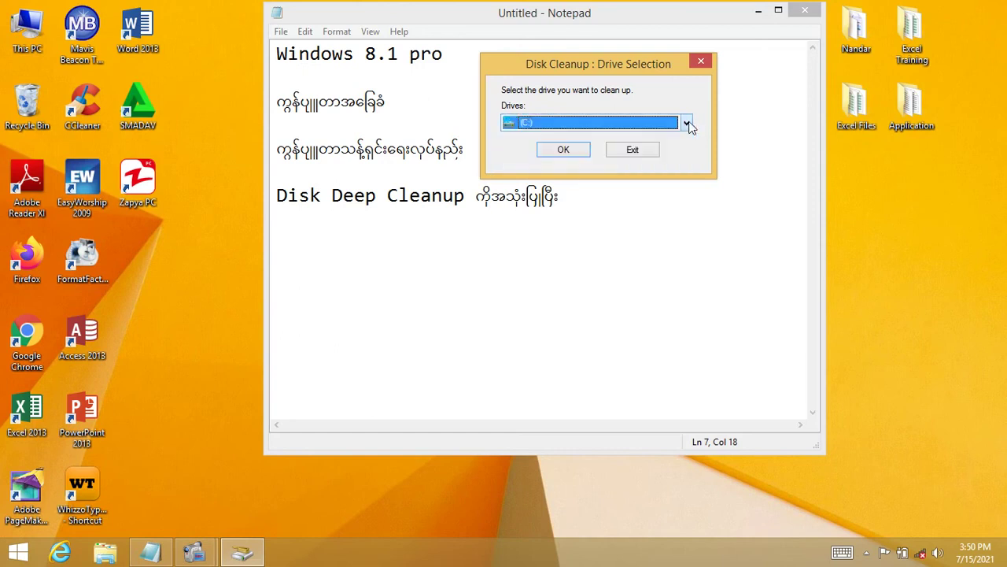
{"action": "left_click", "coordinate": [563, 150]}
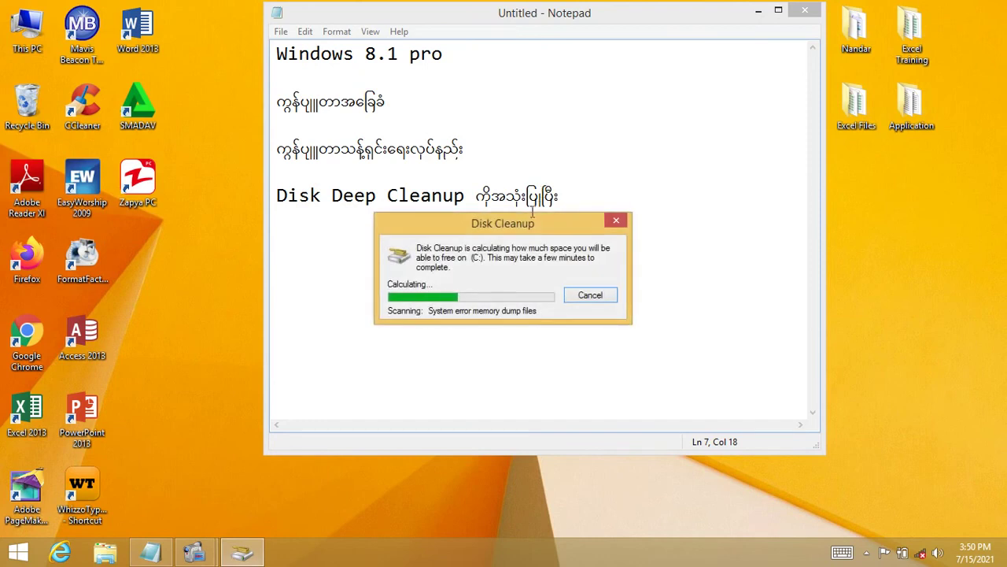
{"action": "left_click_drag", "start_coordinate": [526, 224], "coordinate": [621, 64]}
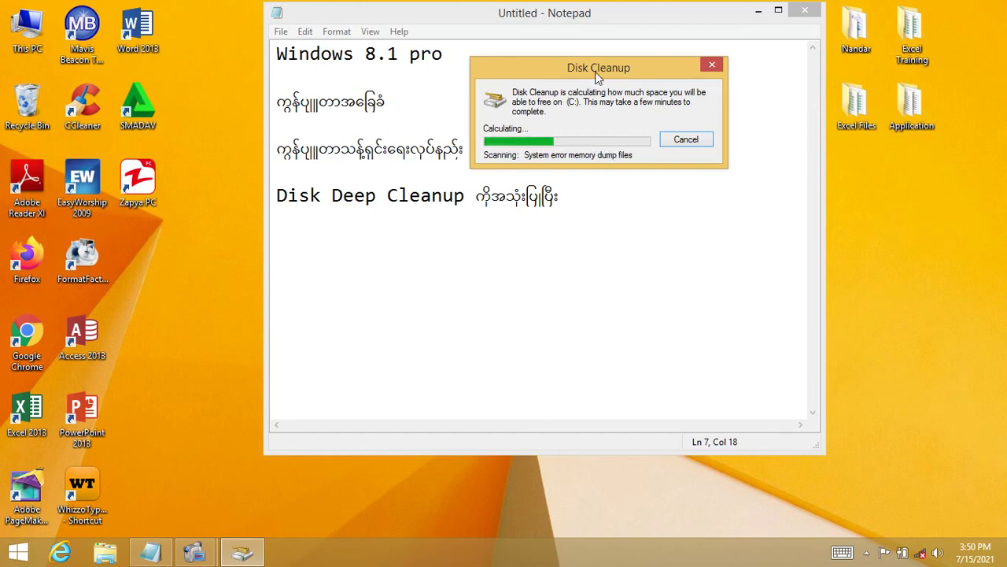
{"action": "left_click_drag", "start_coordinate": [596, 72], "coordinate": [620, 62]}
Step: View the contents of the Recycle Bin and close its window while the scan runs
{"action": "double_click", "coordinate": [39, 107]}
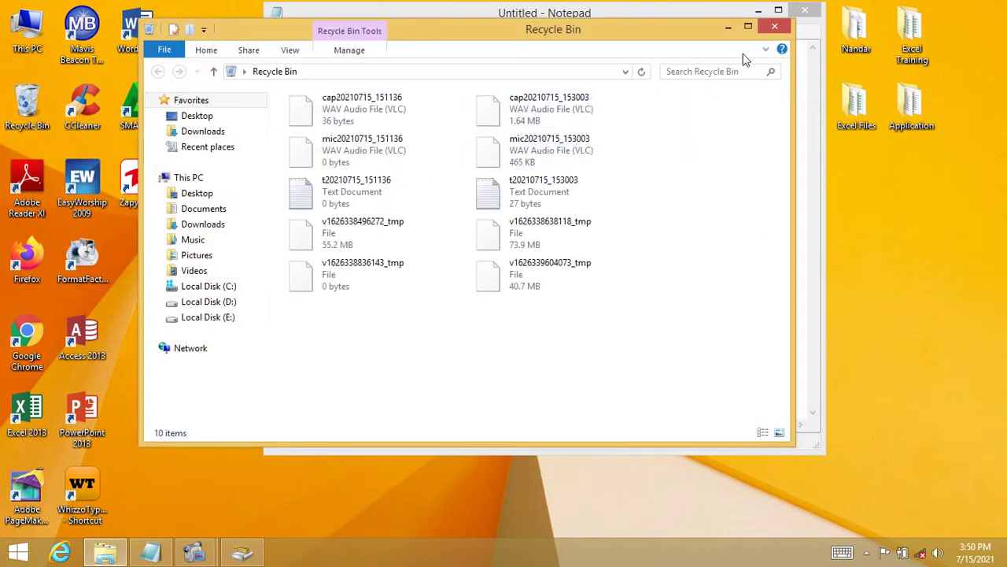
{"action": "left_click", "coordinate": [775, 27]}
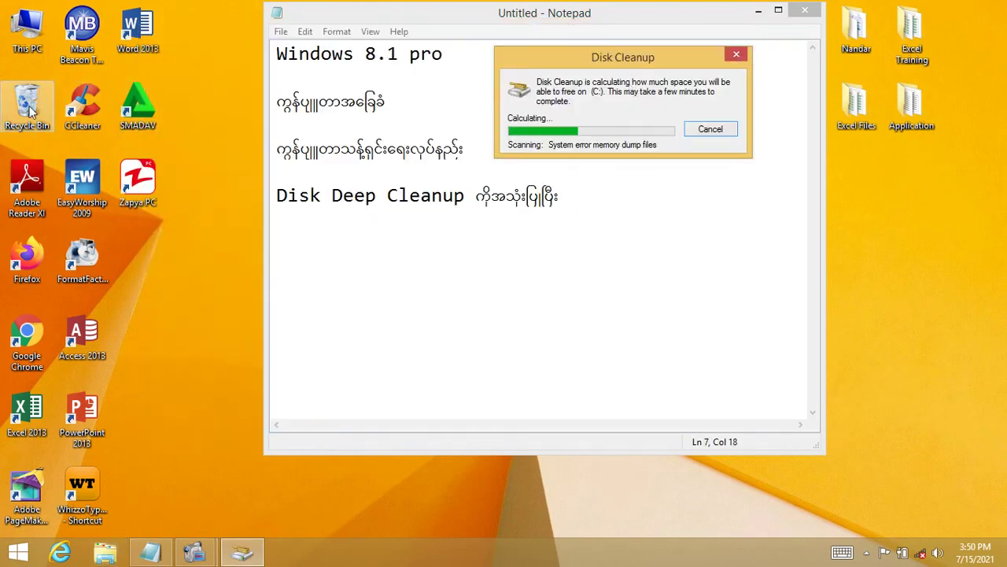
{"action": "mouse_move", "coordinate": [562, 62]}
{"action": "left_mouse_down"}
{"action": "mouse_move", "coordinate": [550, 64]}
{"action": "mouse_move", "coordinate": [564, 63]}
{"action": "left_mouse_up"}
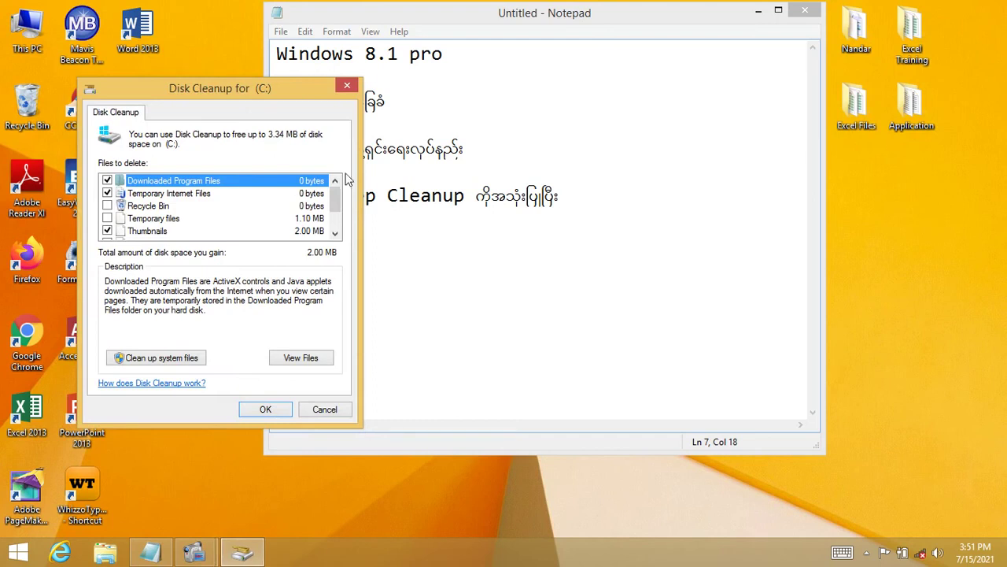
Step: Include Recycle Bin among the files to delete on drive C: and permanently delete the selected files
{"action": "left_click_drag", "start_coordinate": [291, 89], "coordinate": [678, 44]}
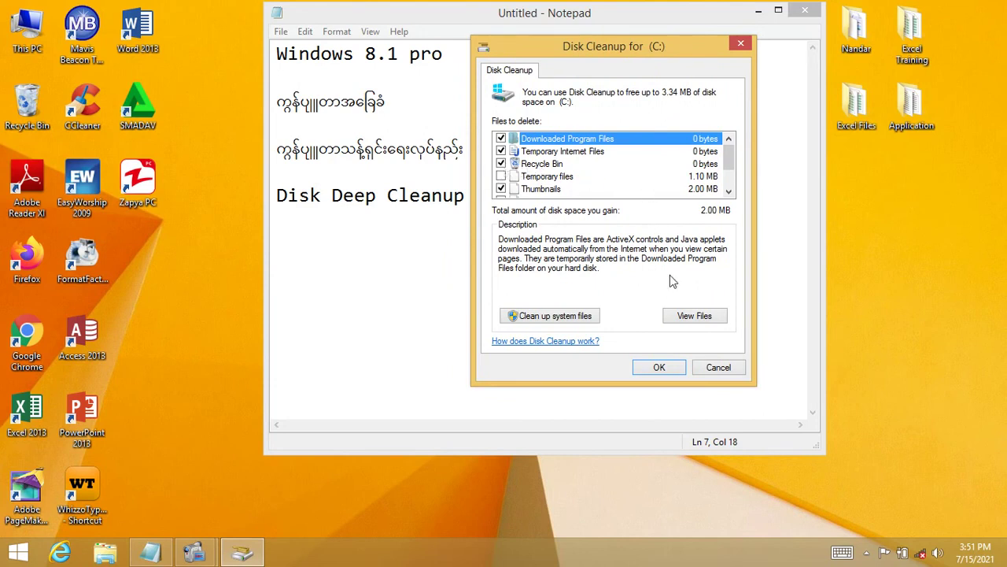
{"action": "left_click", "coordinate": [660, 367]}
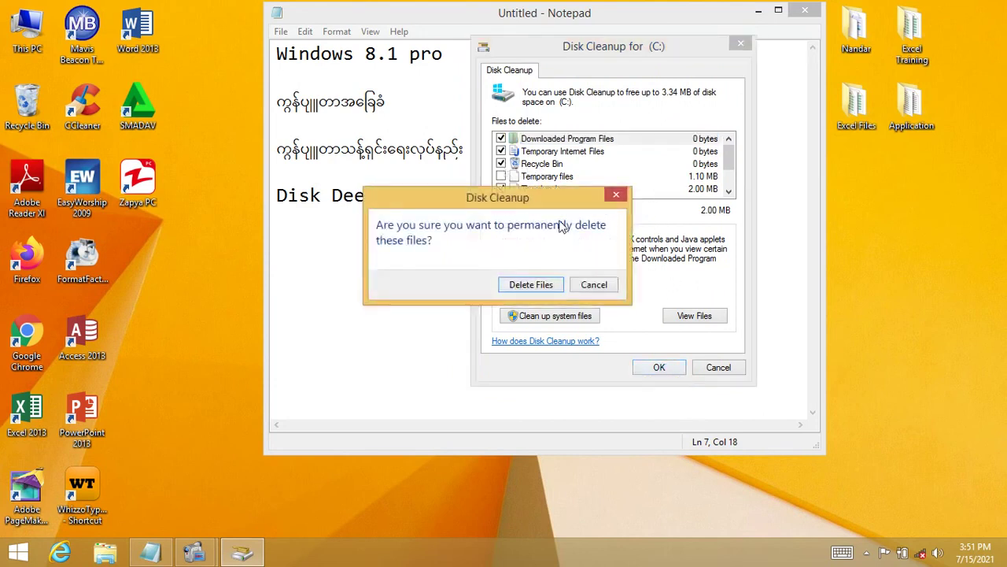
{"action": "left_click_drag", "start_coordinate": [527, 197], "coordinate": [658, 115]}
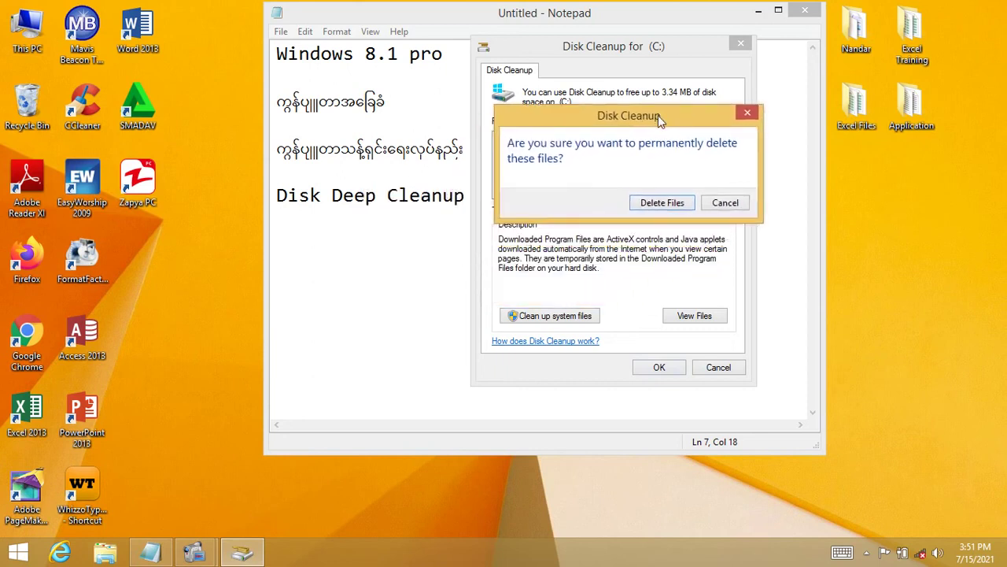
{"action": "left_click", "coordinate": [660, 203]}
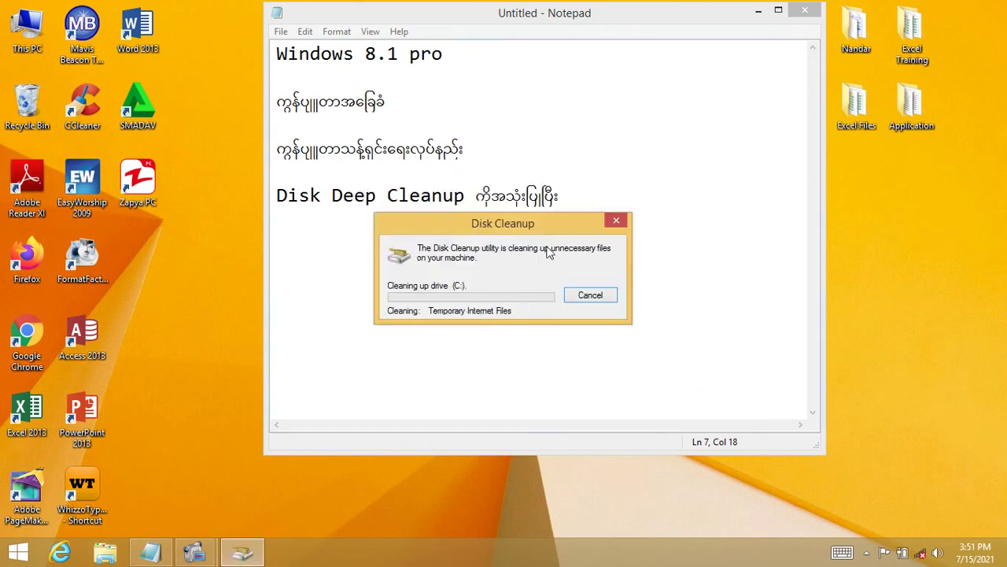
{"action": "left_click_drag", "start_coordinate": [554, 219], "coordinate": [658, 56]}
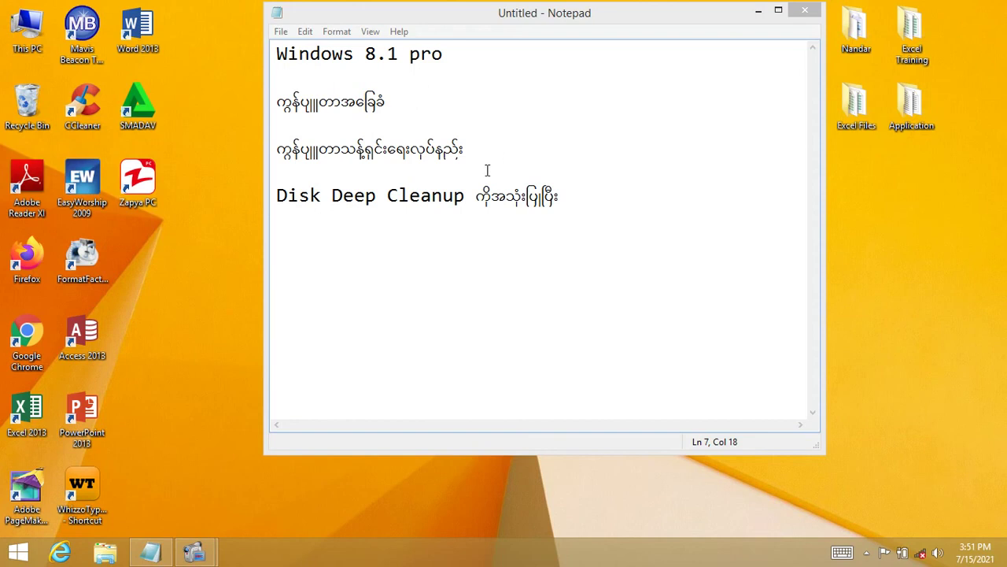
Step: Reopen Disk Cleanup through the Control Panel's Administrative Tools and close both windows behind it
{"action": "key", "text": "super+r"}
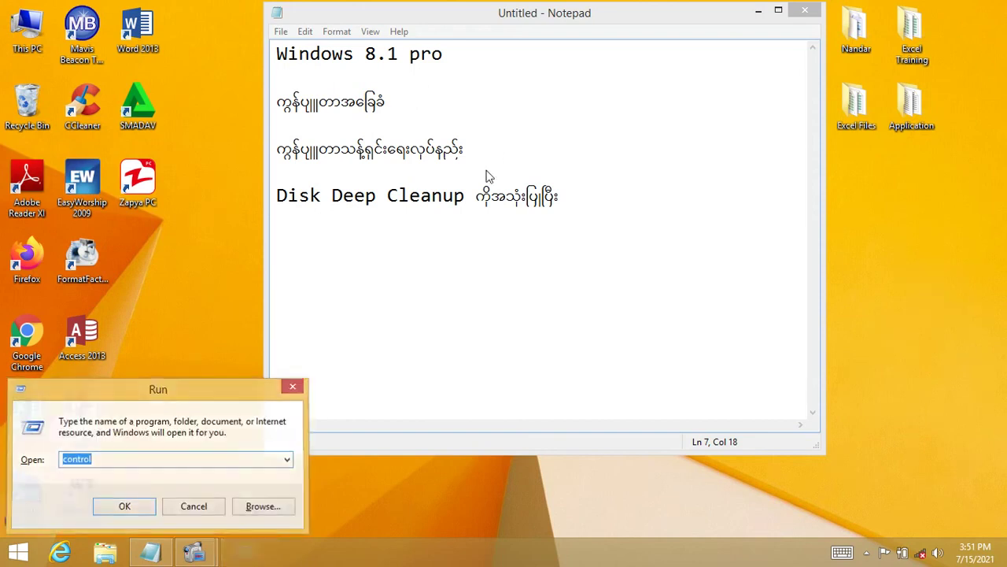
{"action": "key", "text": "Return"}
{"action": "left_click", "coordinate": [551, 139]}
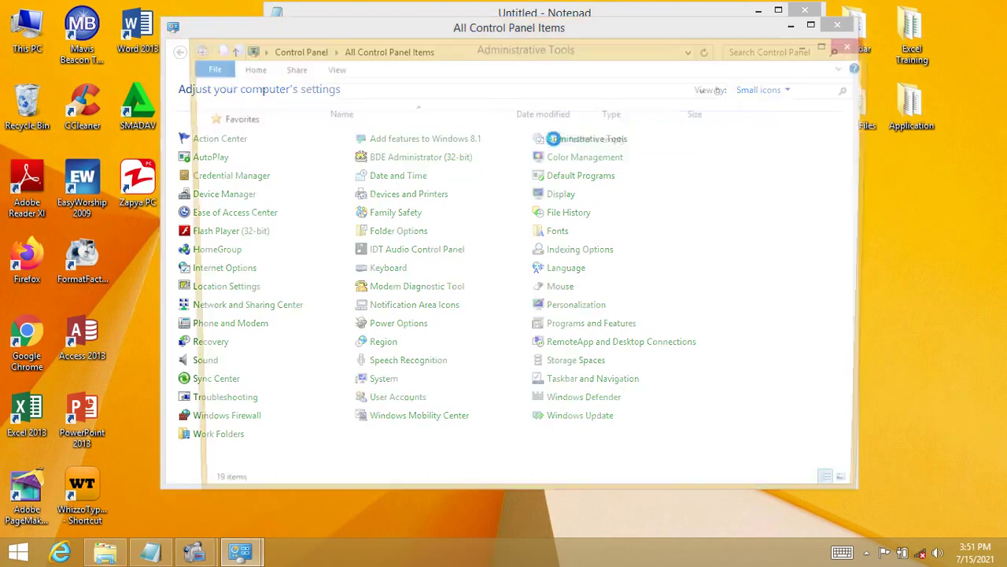
{"action": "double_click", "coordinate": [472, 180]}
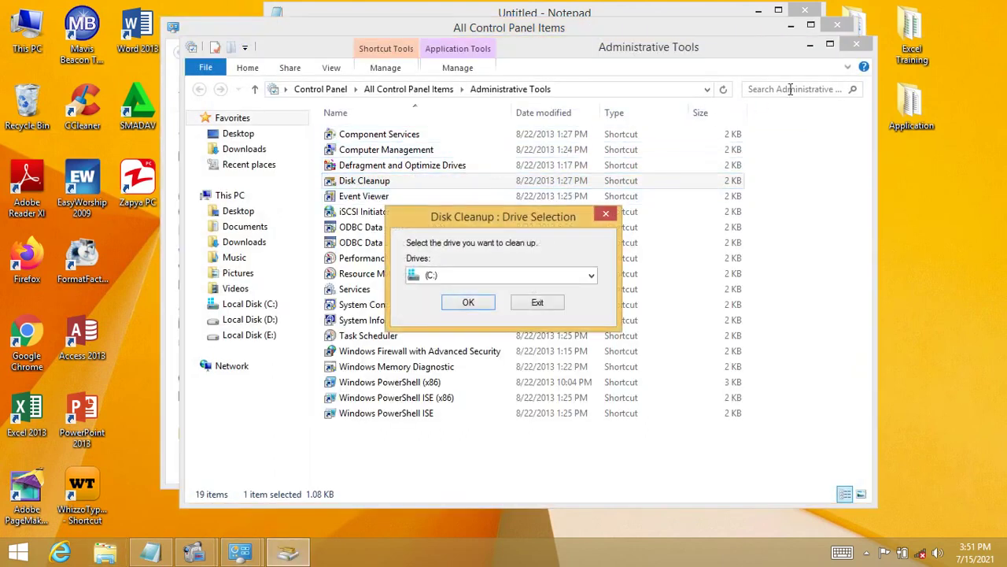
{"action": "left_click", "coordinate": [864, 49]}
{"action": "left_click", "coordinate": [837, 26]}
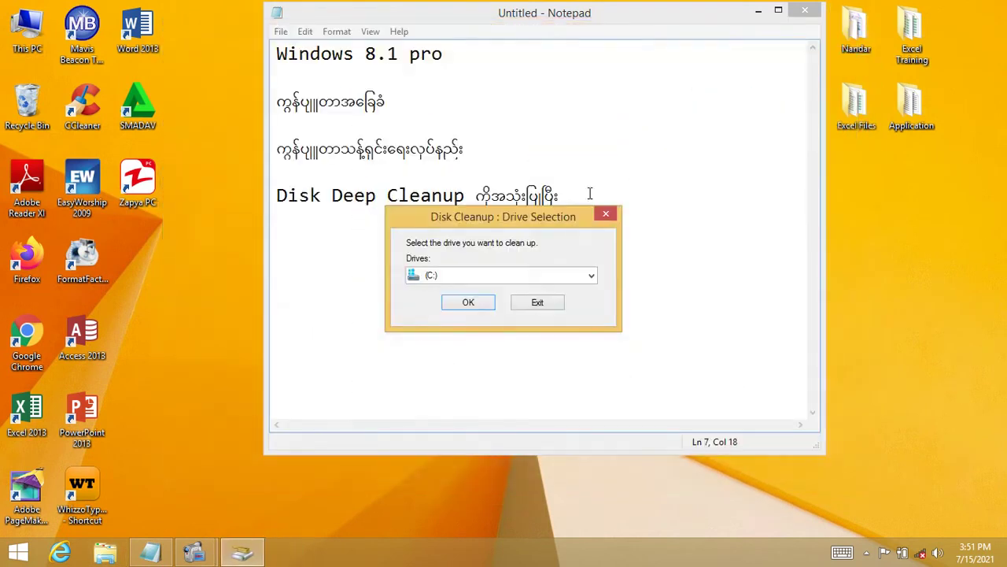
Step: Scan drive C: again with Disk Cleanup and move its file list dialog over the note window
{"action": "left_click_drag", "start_coordinate": [556, 205], "coordinate": [644, 60]}
{"action": "left_click", "coordinate": [556, 156]}
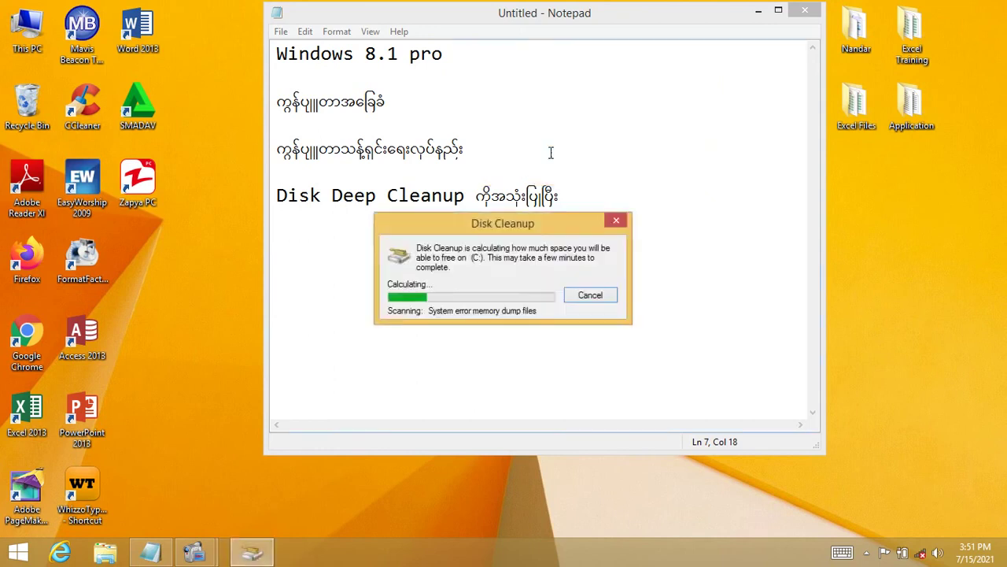
{"action": "left_click_drag", "start_coordinate": [541, 215], "coordinate": [648, 62]}
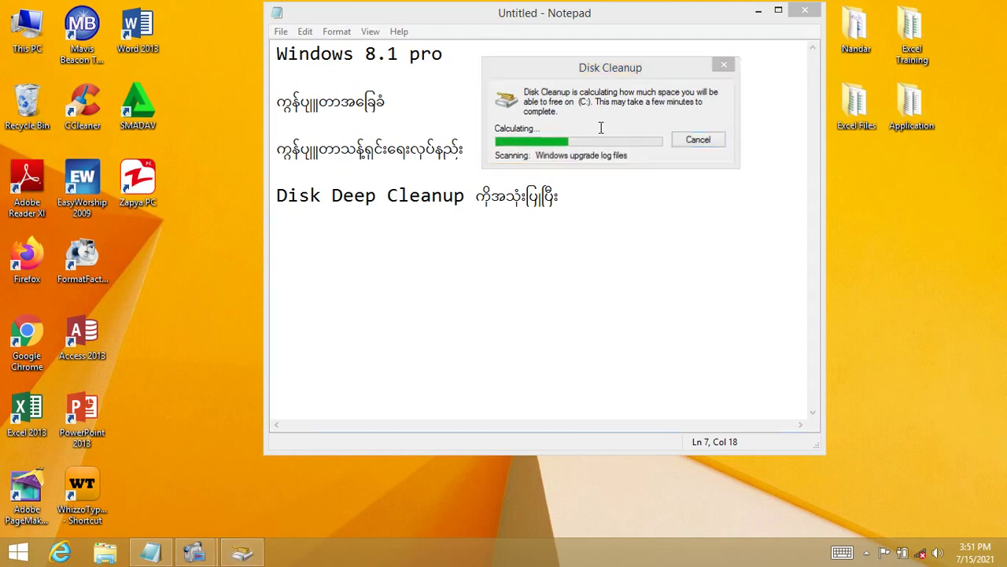
{"action": "left_click_drag", "start_coordinate": [305, 116], "coordinate": [641, 43]}
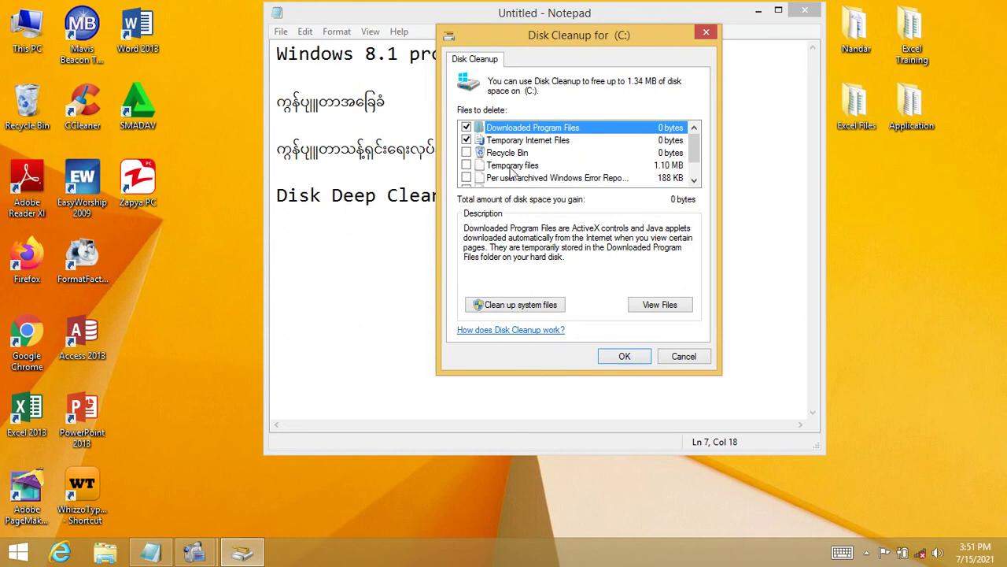
Step: Review the file categories found on drive C: and permanently delete the selected Downloaded Program Files and Temporary Internet Files
{"action": "scroll", "coordinate": [511, 169], "scroll_direction": "down", "scroll_amount": 1}
{"action": "scroll", "coordinate": [512, 169], "scroll_direction": "up", "scroll_amount": 1}
{"action": "scroll", "coordinate": [485, 167], "scroll_direction": "down", "scroll_amount": 1}
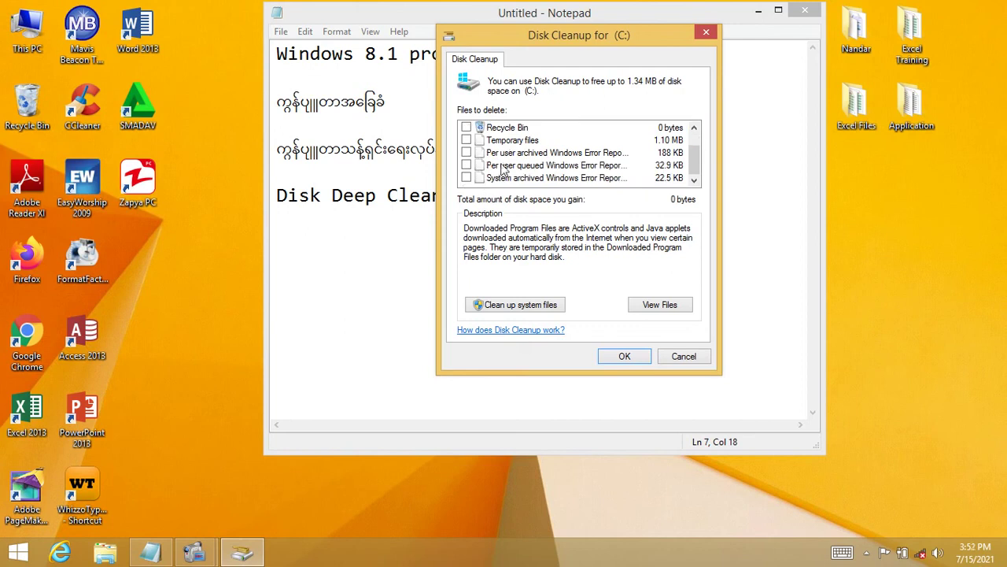
{"action": "scroll", "coordinate": [516, 150], "scroll_direction": "up", "scroll_amount": 1}
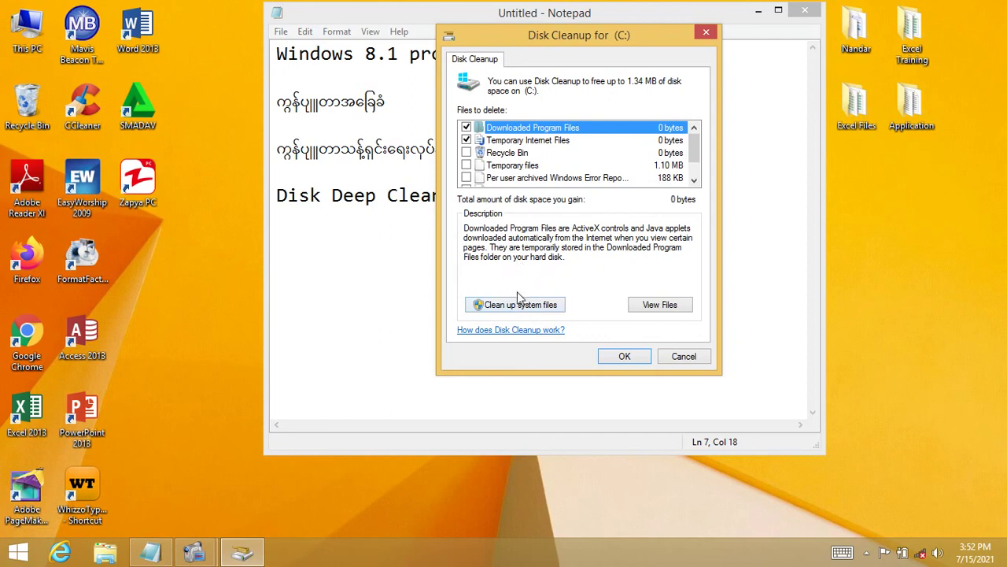
{"action": "left_click", "coordinate": [636, 358]}
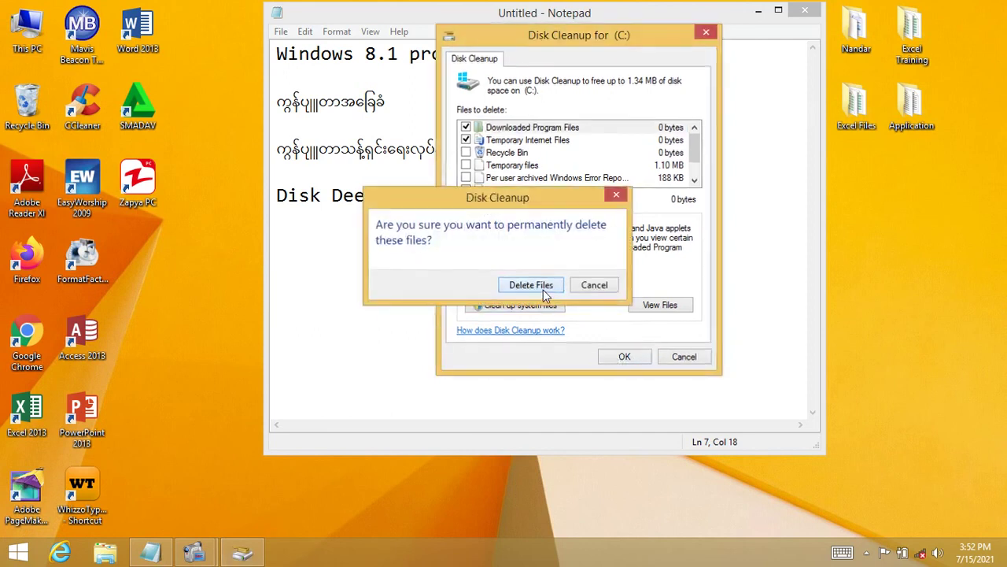
{"action": "left_click", "coordinate": [543, 288]}
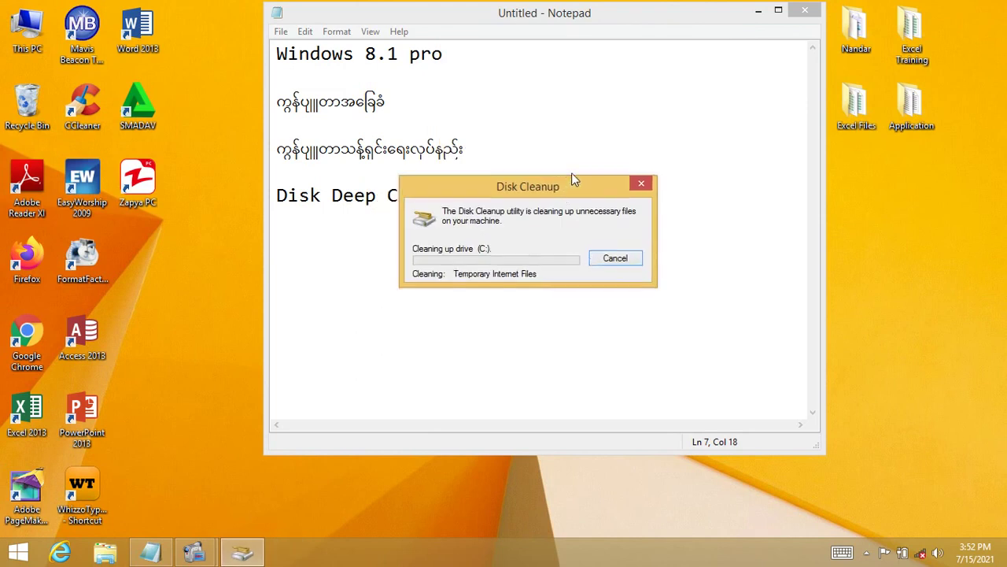
{"action": "left_click_drag", "start_coordinate": [573, 179], "coordinate": [624, 99]}
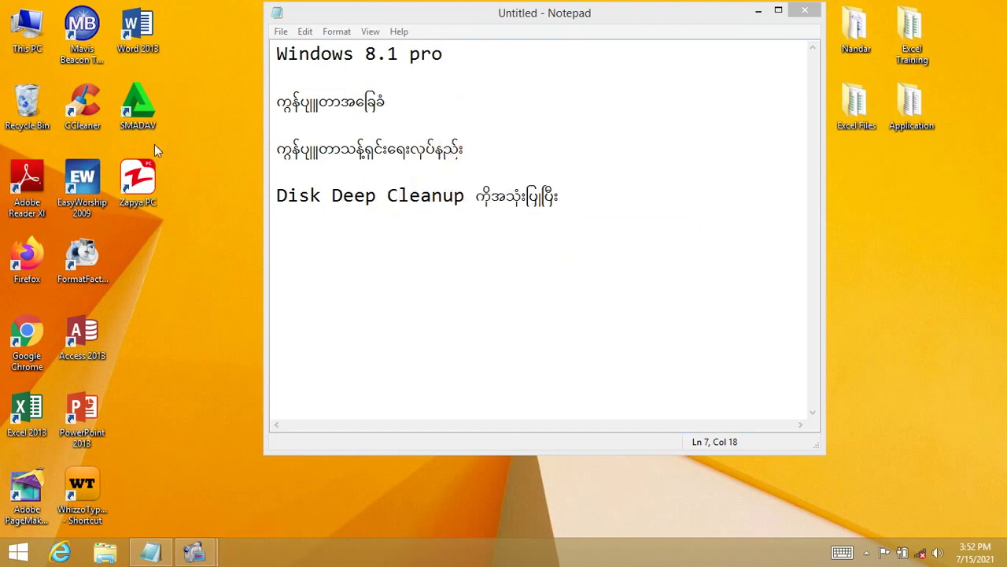
Step: View the Recycle Bin's contents, permanently empty it, and check the bin again before closing its window
{"action": "double_click", "coordinate": [27, 102]}
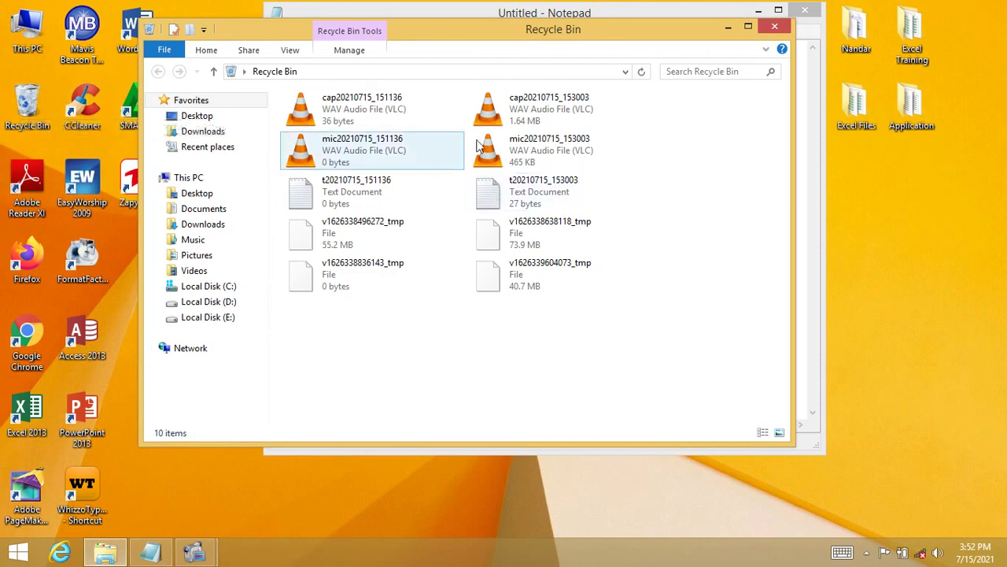
{"action": "left_click", "coordinate": [774, 26]}
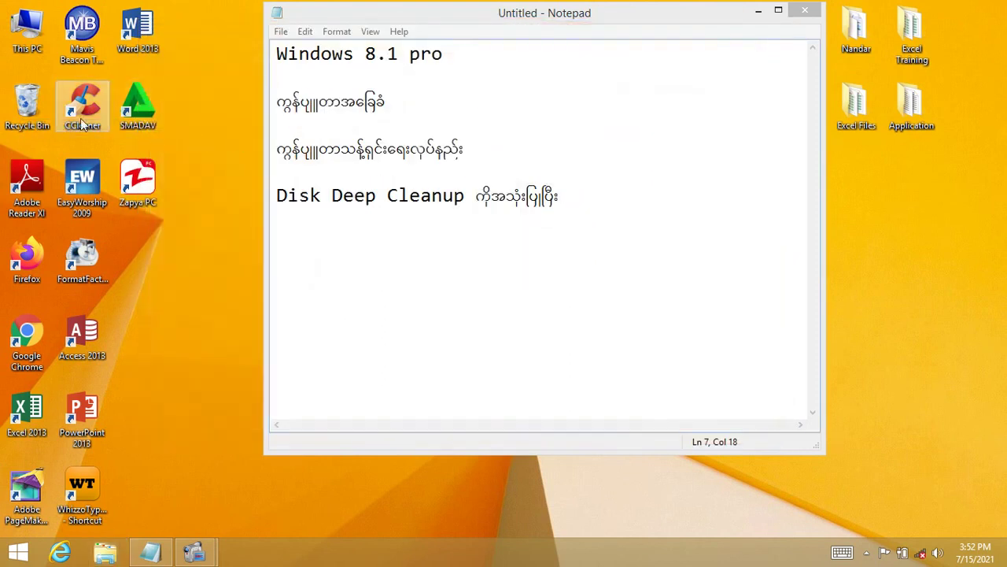
{"action": "right_click", "coordinate": [26, 108]}
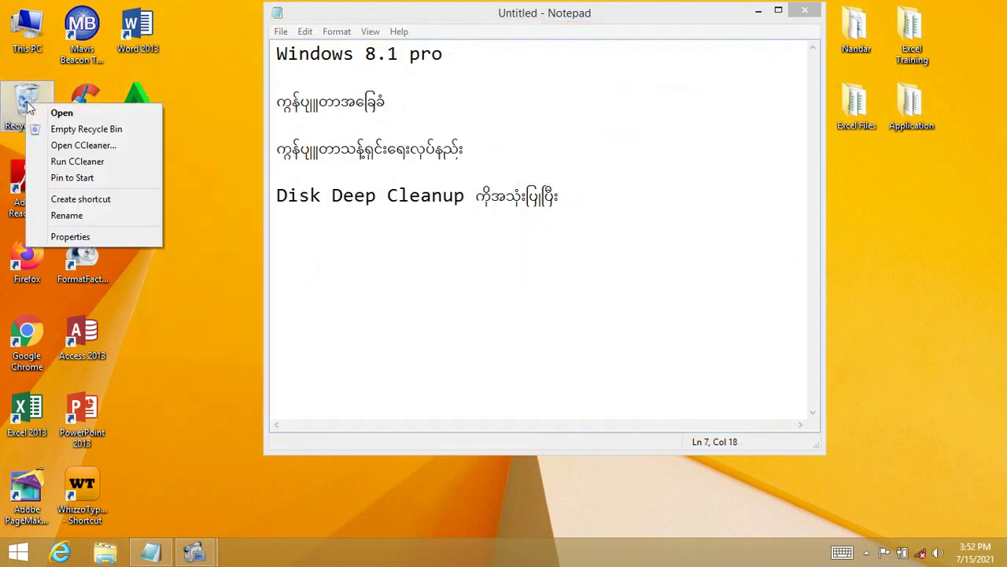
{"action": "left_click", "coordinate": [90, 130]}
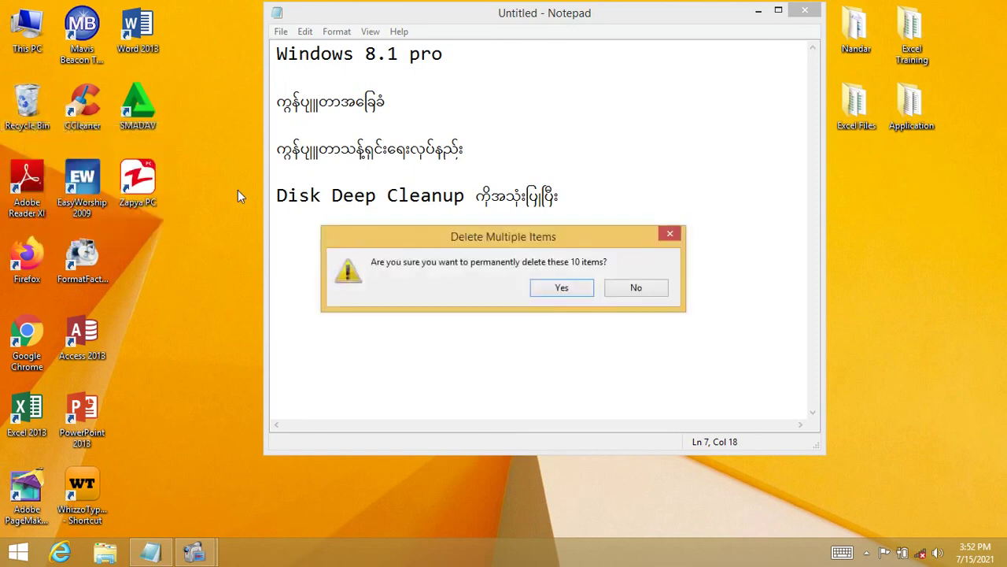
{"action": "left_click", "coordinate": [560, 288]}
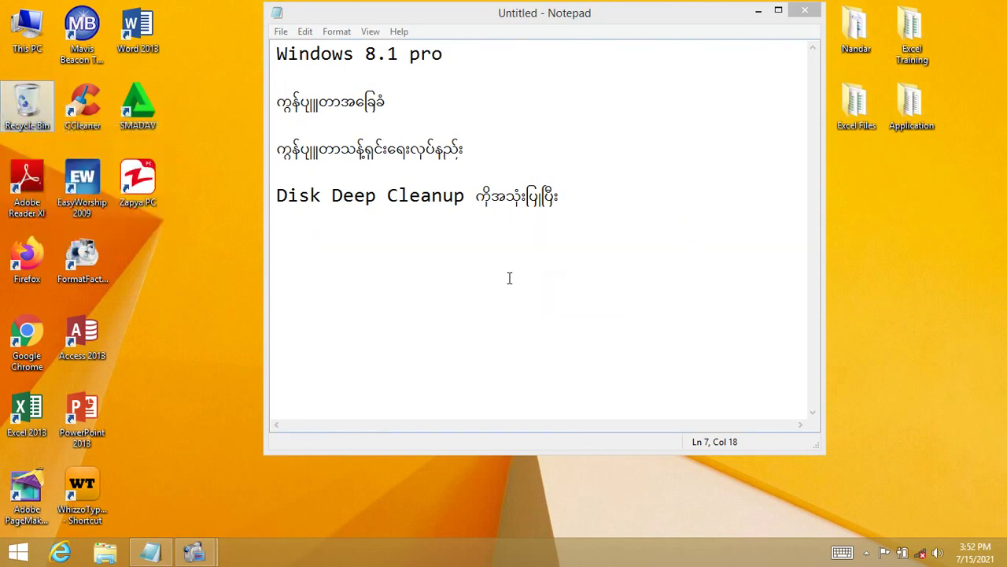
{"action": "double_click", "coordinate": [30, 106]}
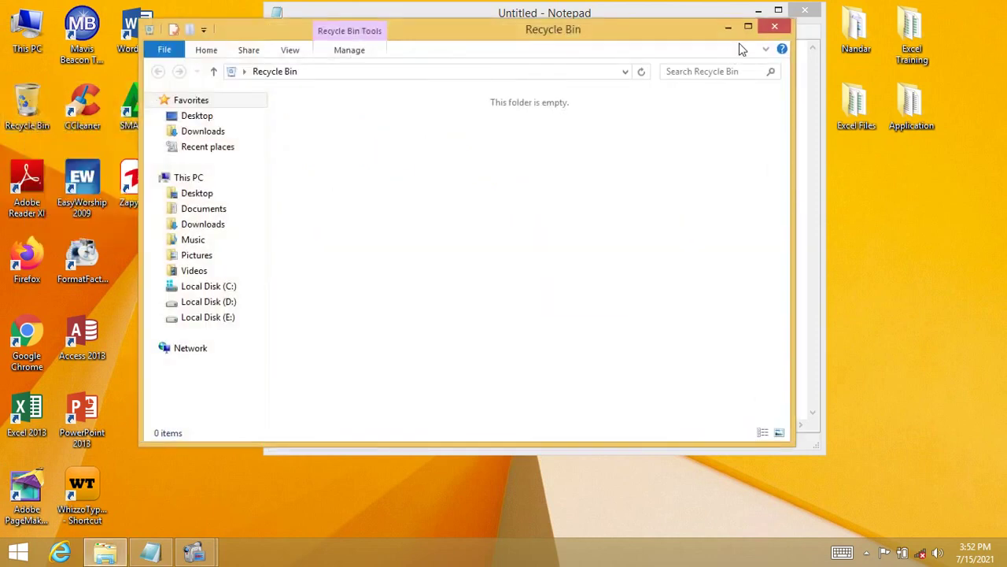
{"action": "left_click", "coordinate": [774, 28]}
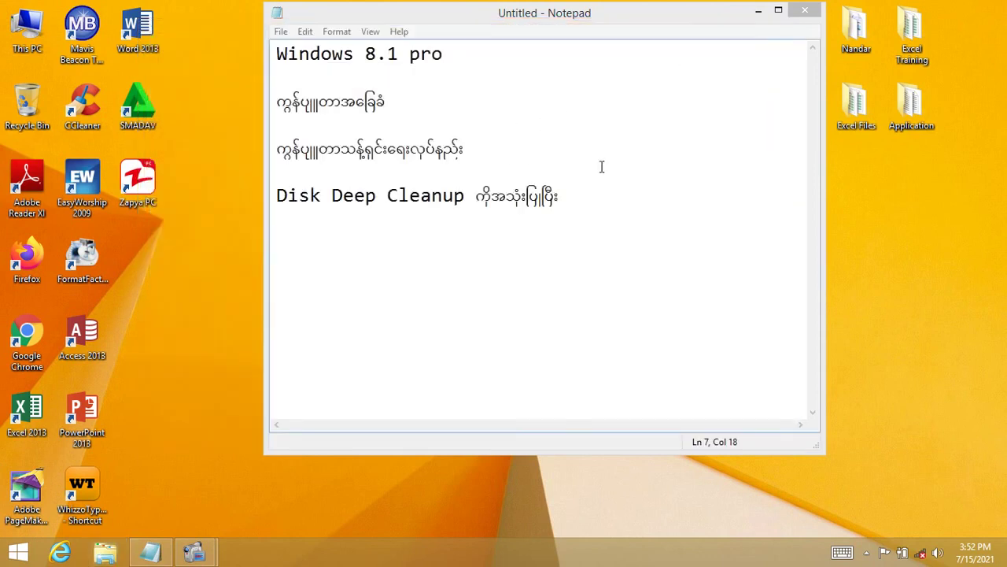
{"action": "left_click_drag", "start_coordinate": [580, 194], "coordinate": [387, 149]}
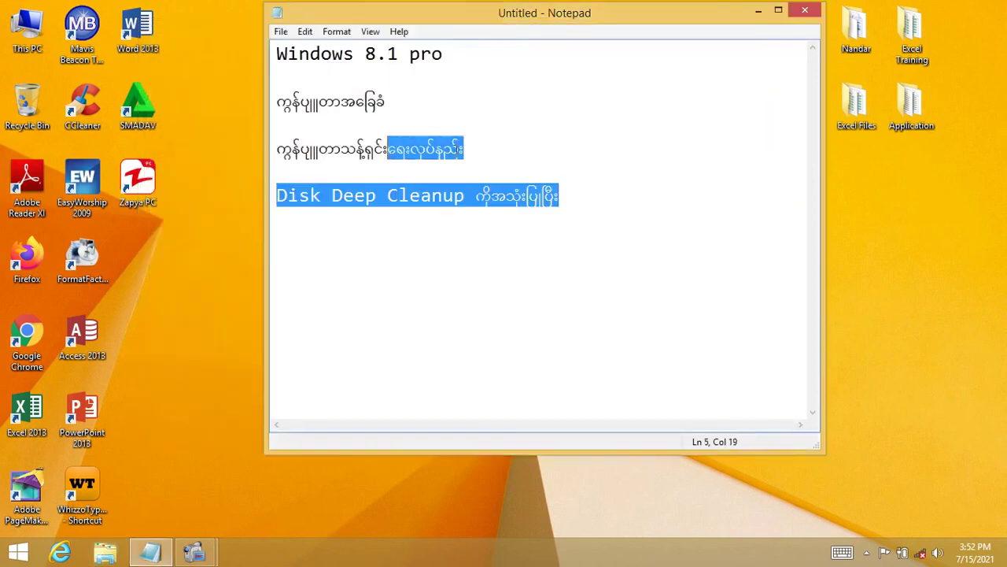
{"action": "left_click", "coordinate": [468, 150]}
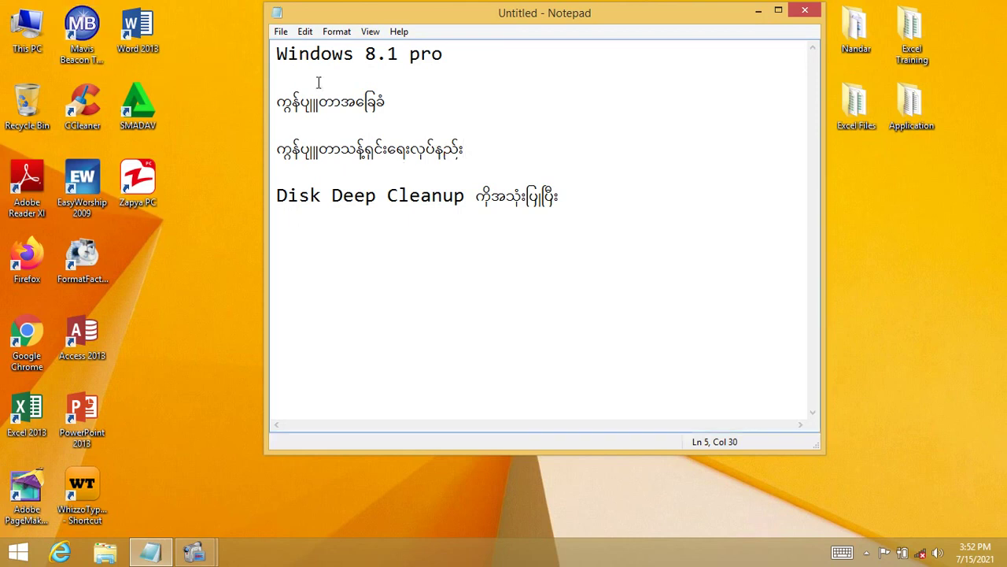
{"action": "left_click", "coordinate": [331, 119]}
Step: Check the free space and total size of Local Disk (C:) in This PC and close the window
{"action": "double_click", "coordinate": [26, 27]}
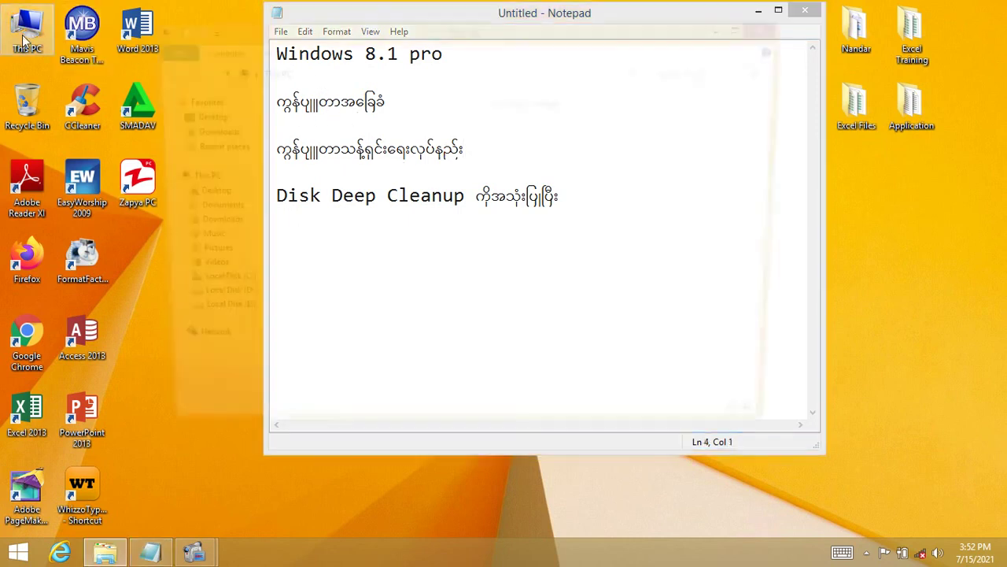
{"action": "left_click", "coordinate": [329, 266]}
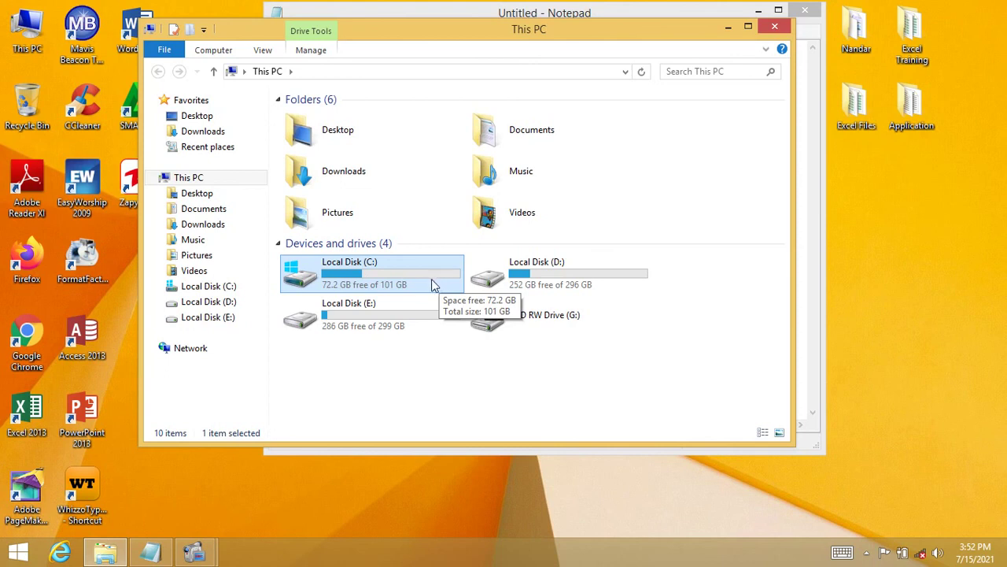
{"action": "left_click", "coordinate": [775, 26]}
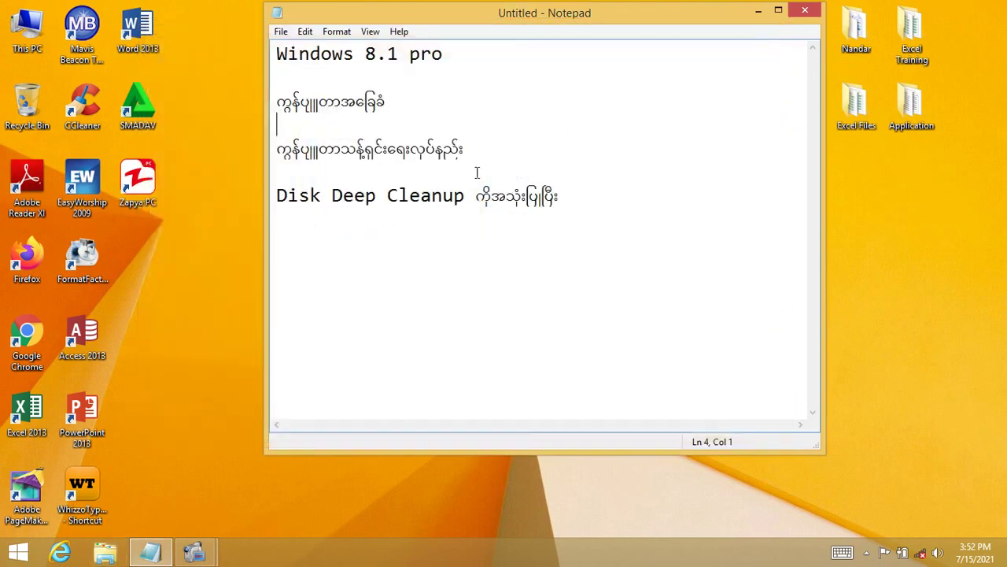
{"action": "left_click_drag", "start_coordinate": [475, 198], "coordinate": [282, 218]}
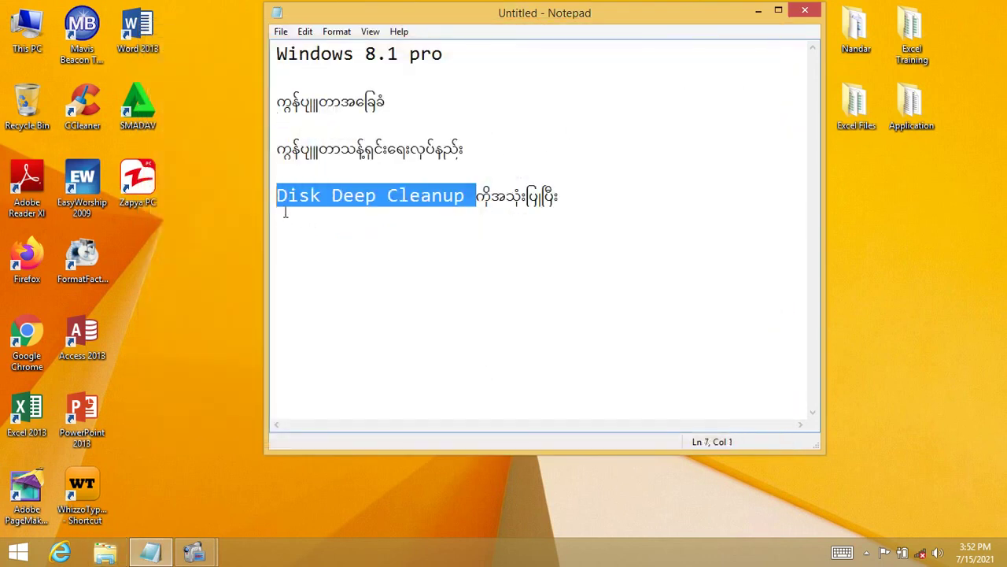
{"action": "left_click", "coordinate": [282, 219]}
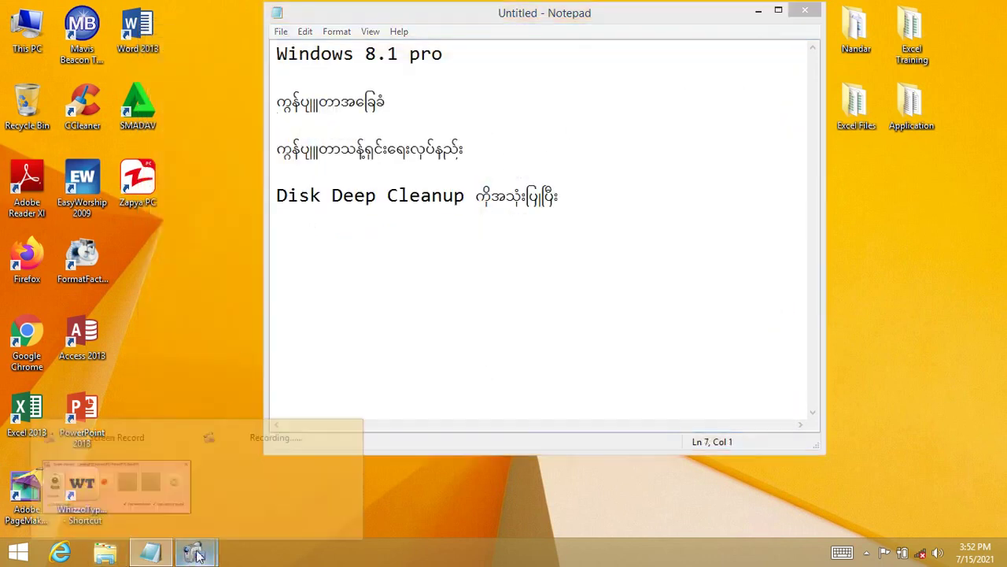
{"action": "left_click", "coordinate": [140, 510]}
{"action": "left_click", "coordinate": [593, 260]}
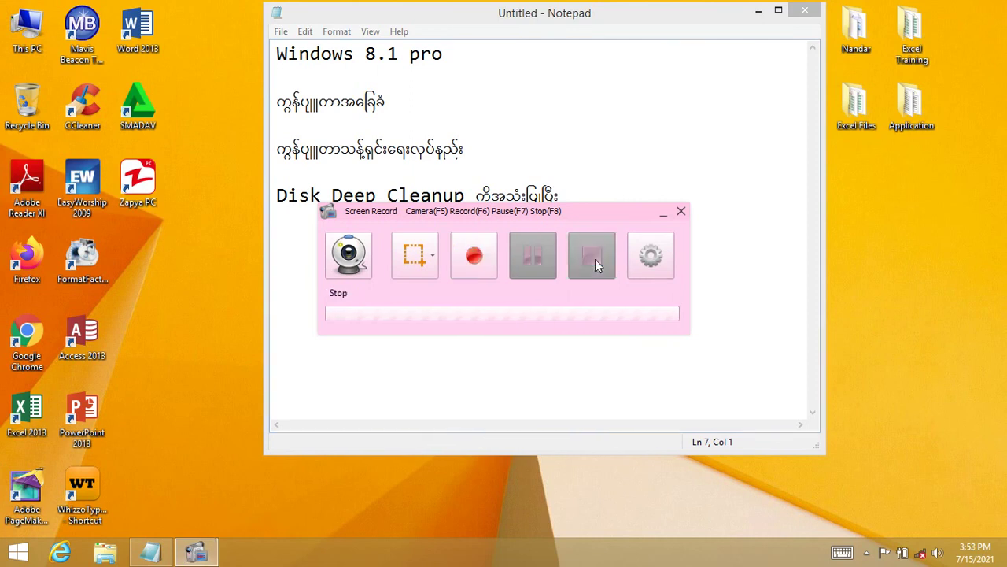